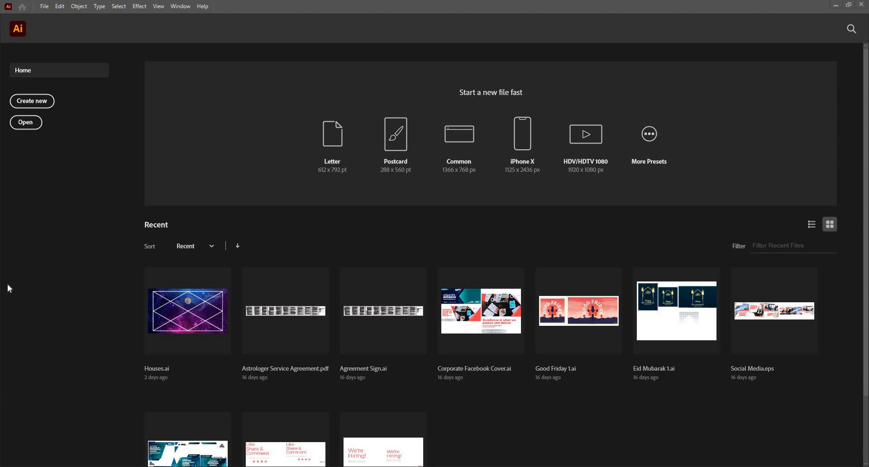
Start a new document and compare the color modes of the Letter print preset and the HDV 720 video preset
left_click(21, 103)
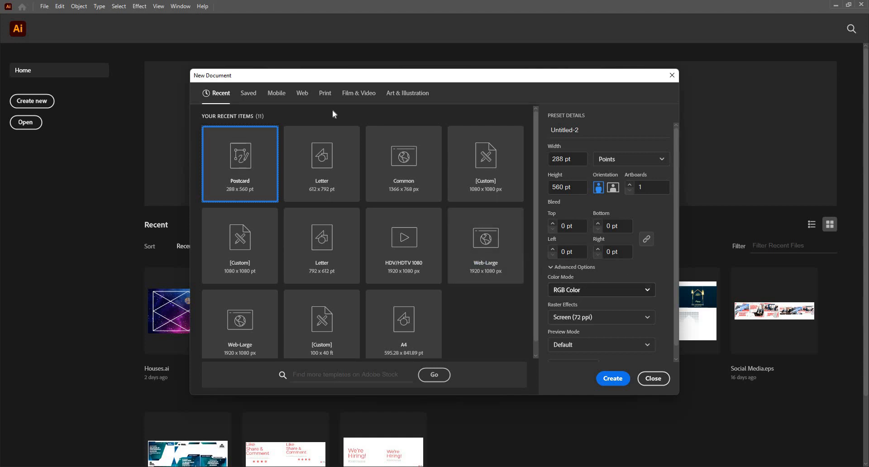
left_click(334, 186)
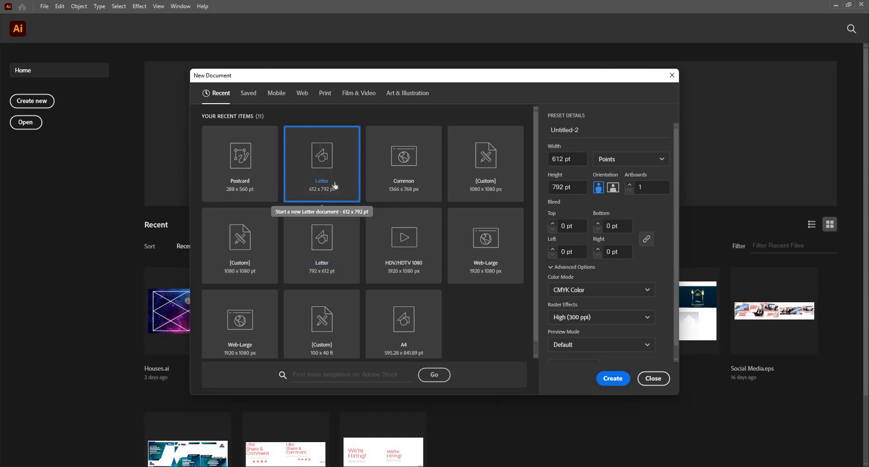
left_click(550, 269)
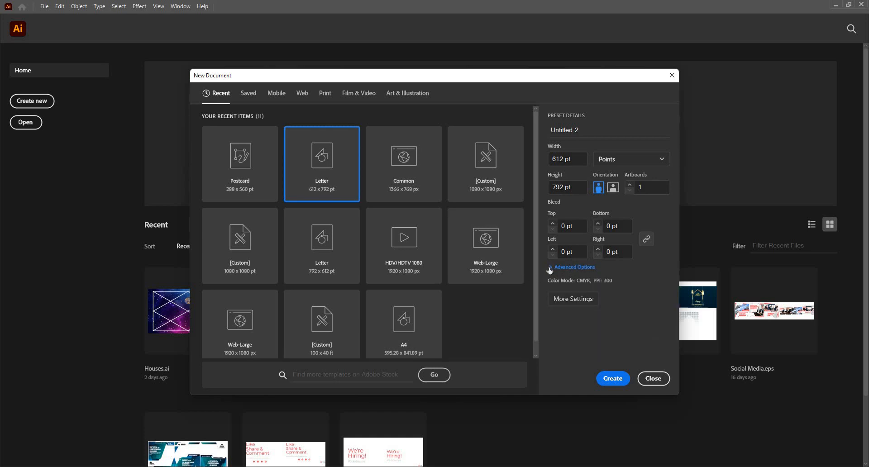
left_click(565, 268)
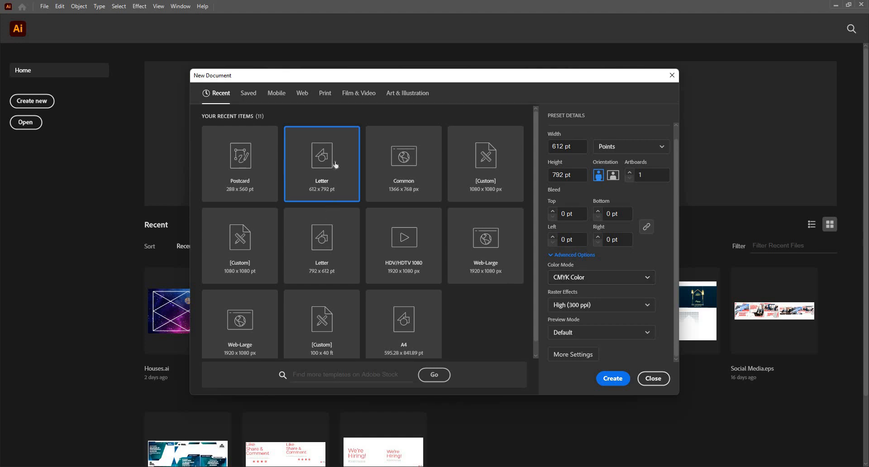
left_click(309, 97)
left_click(356, 94)
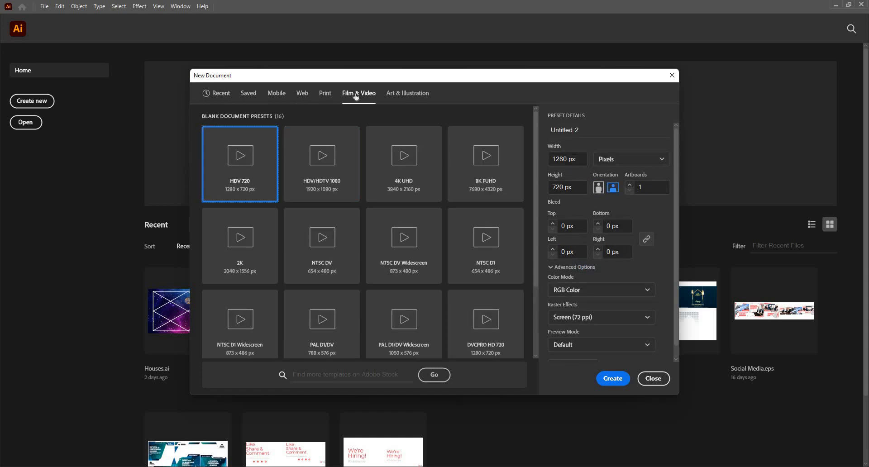
left_click(601, 290)
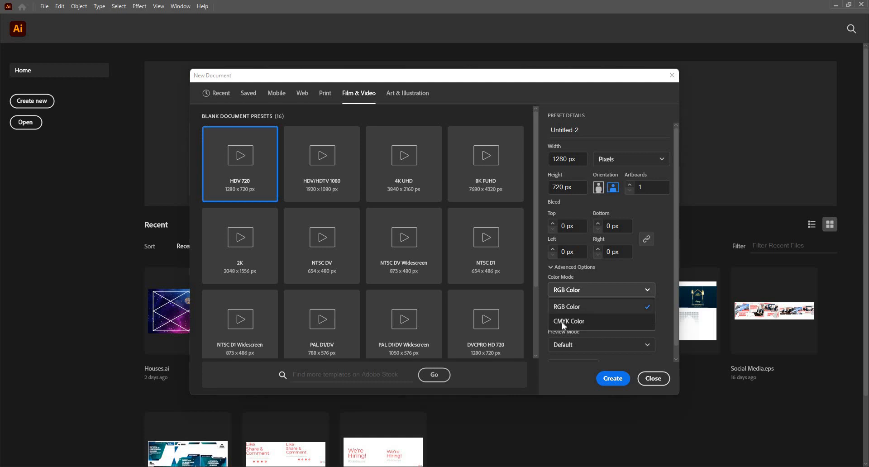
left_click(625, 270)
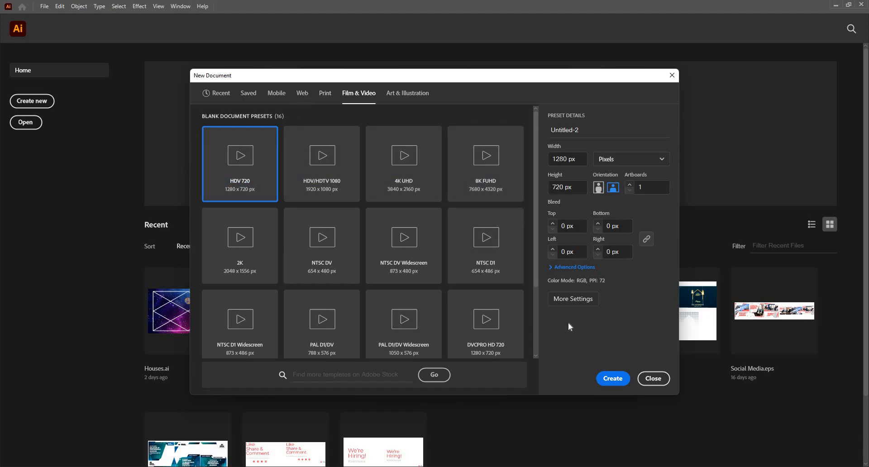
Create the new document from the Web-Large preset, 1920 x 1080 px, in RGB color mode
left_click(320, 95)
left_click(303, 99)
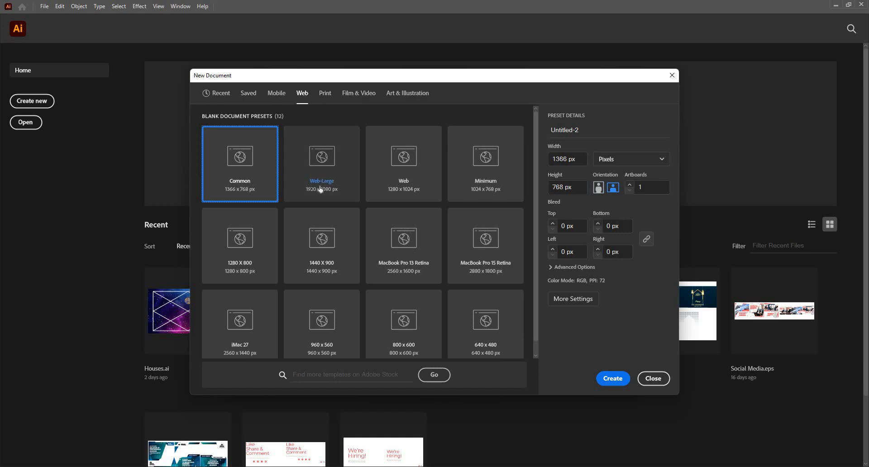
key("Escape")
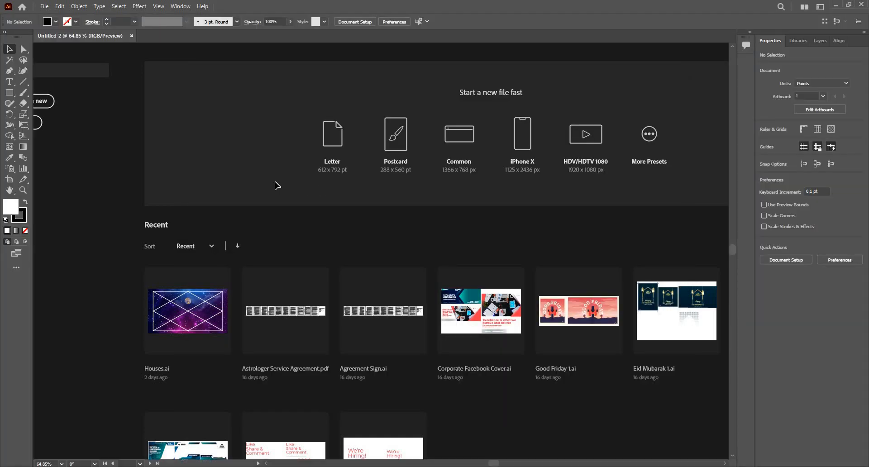
Draw a rectangle about 331 px wide along the artboard's left edge and stretch it to the full 1080 px height
key("m")
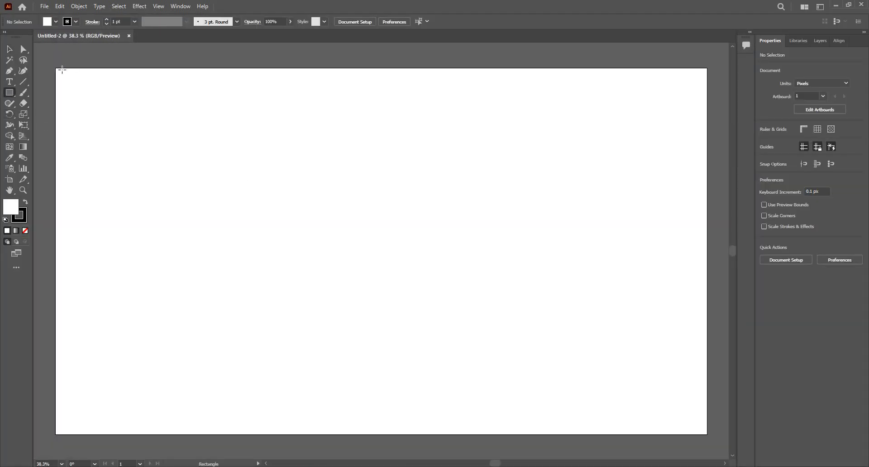
mouse_move(57, 70)
left_mouse_down()
mouse_move(150, 303)
mouse_move(168, 433)
left_mouse_up()
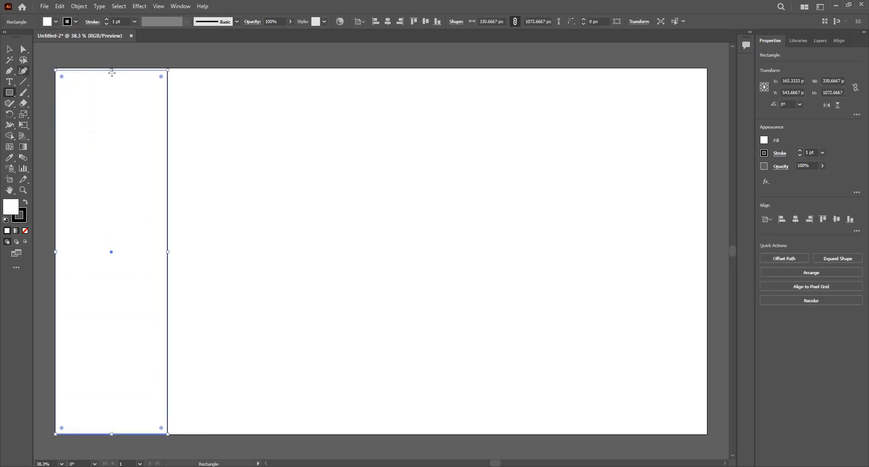
left_click(10, 48)
left_click_drag(114, 68, 115, 66)
Fill the rectangle with the teal swatch and remove its stroke
double_click(11, 206)
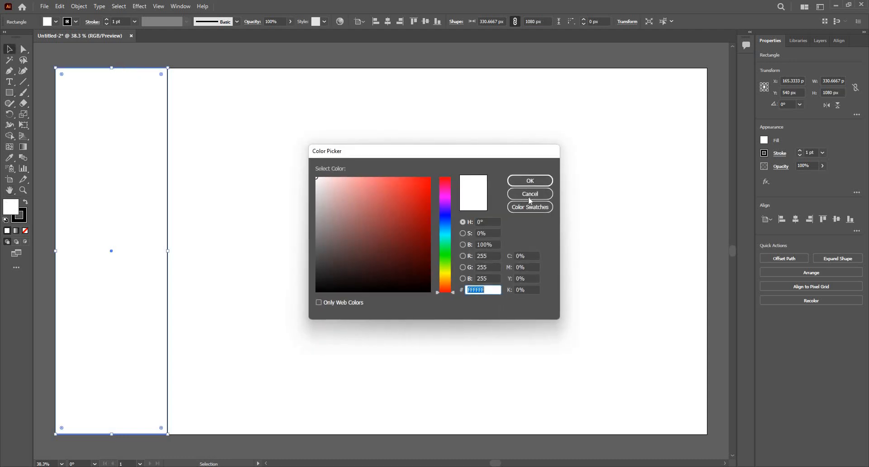
left_click(525, 197)
left_click(764, 140)
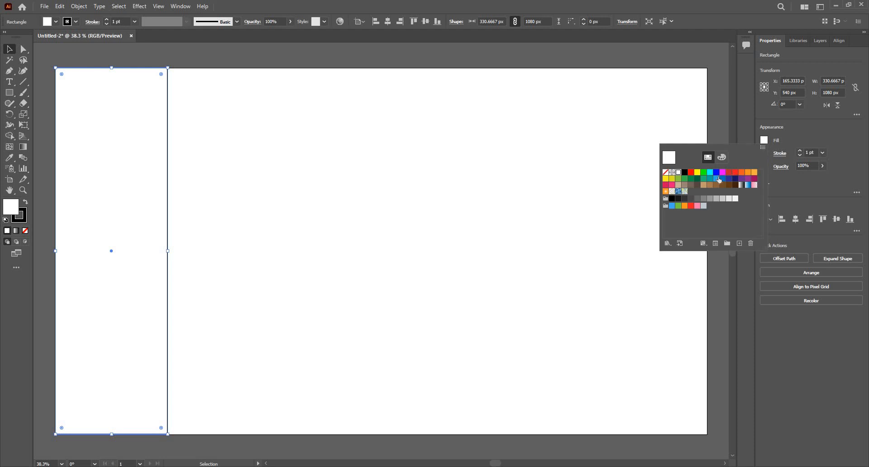
left_click(710, 179)
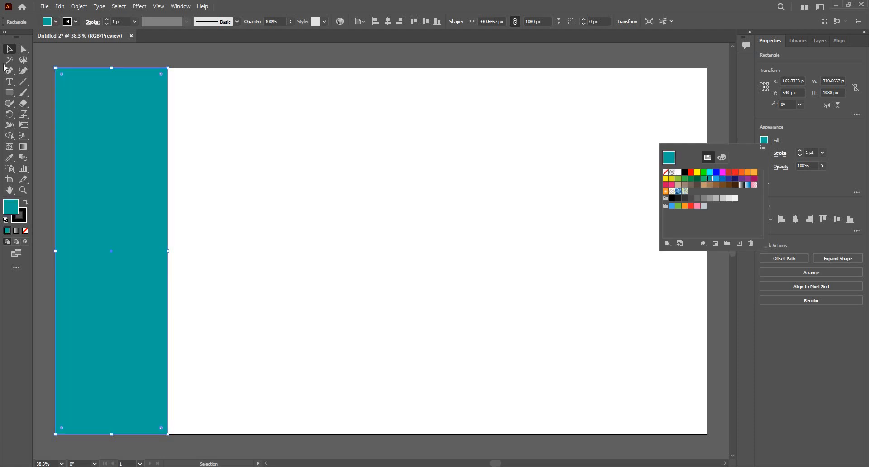
left_click(22, 218)
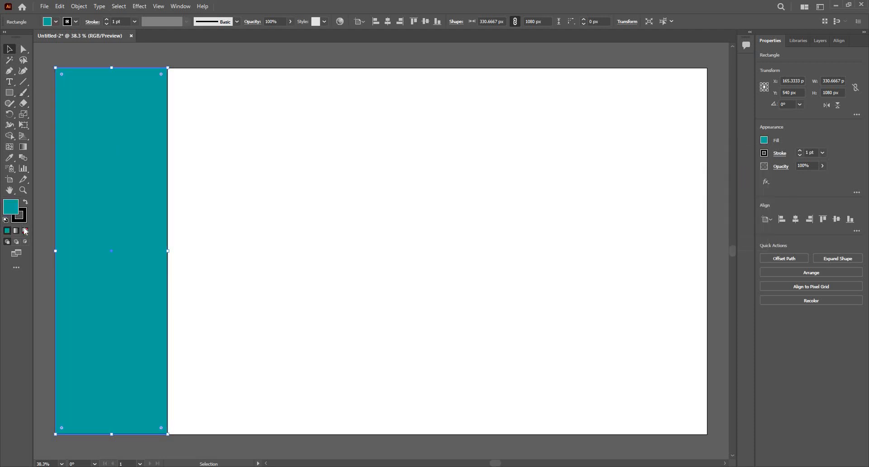
left_click(25, 230)
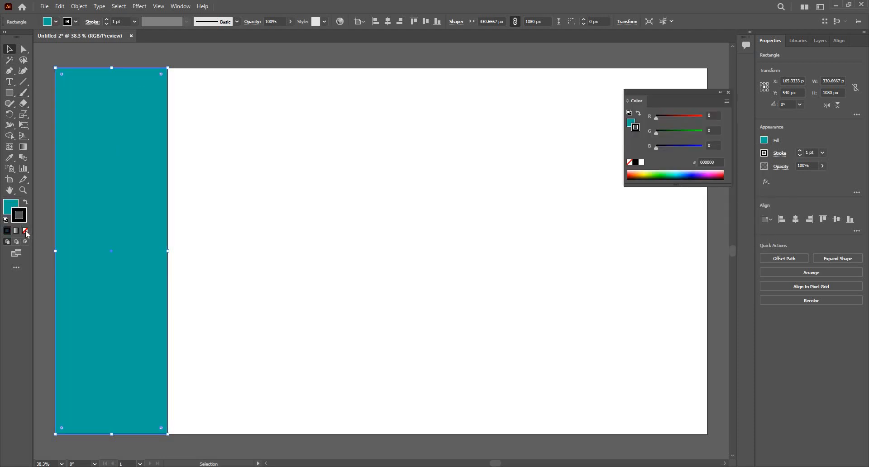
left_click(47, 114)
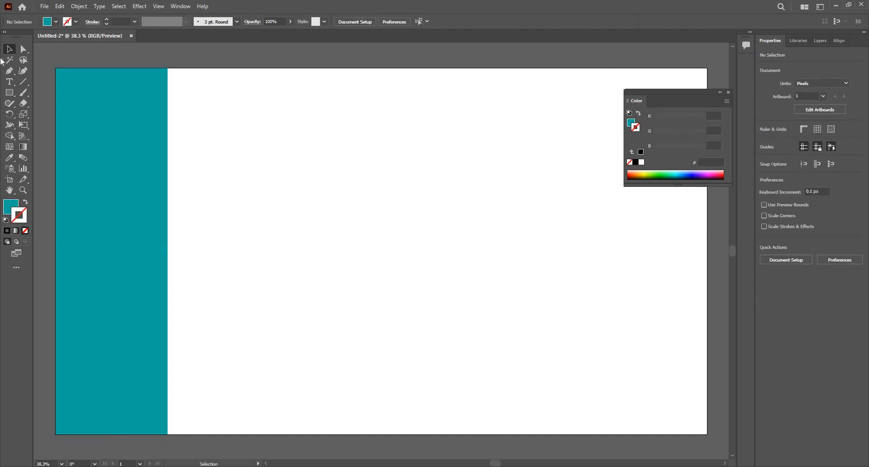
Duplicate the teal rectangle edge to edge across the artboard, repeating the copy until there are six rectangles
left_click(122, 177)
left_click_drag(133, 175, 237, 178)
key("ctrl+d")
key("ctrl+d")
key("ctrl+d")
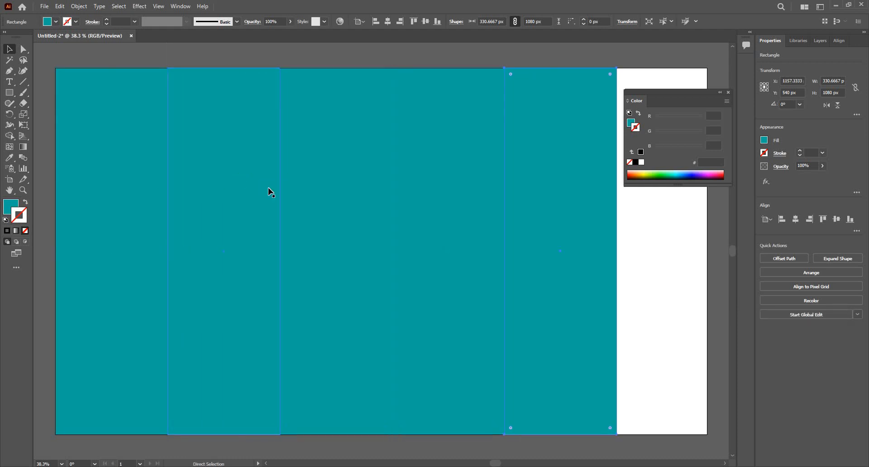
key("ctrl+d")
Scale all six rectangles together horizontally to fit the artboard width, making each one 320 px wide
scroll(298, 233, "down", 1)
scroll(298, 233, "down", 1)
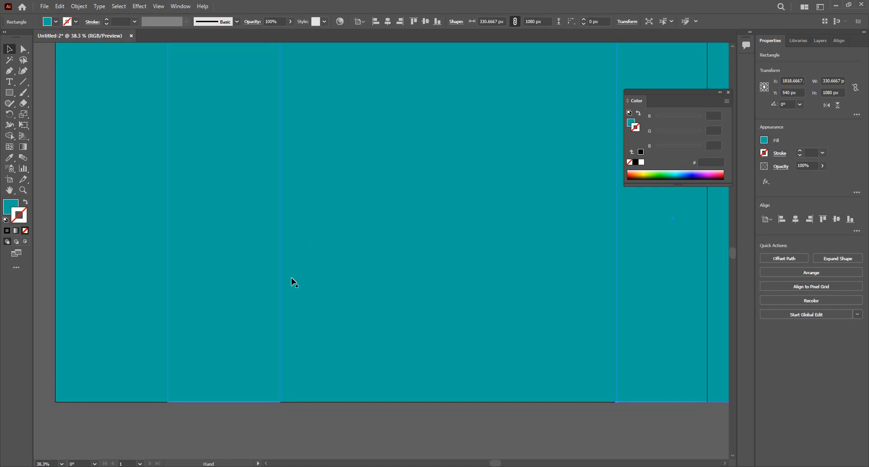
key("ctrl+minus")
key("ctrl+minus")
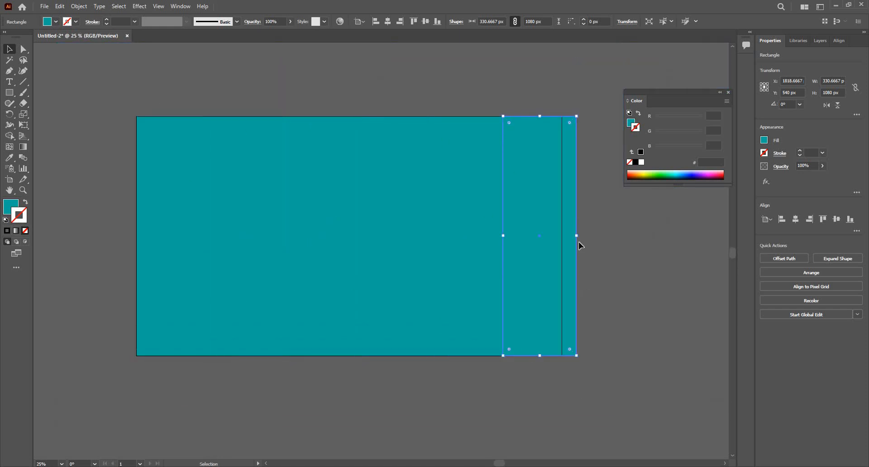
key("ctrl+a")
left_click_drag(576, 235, 561, 236)
key("ctrl+shift+a")
Fill the second rectangle with dark blue 2E3192, leaving it without a stroke
left_click(238, 215)
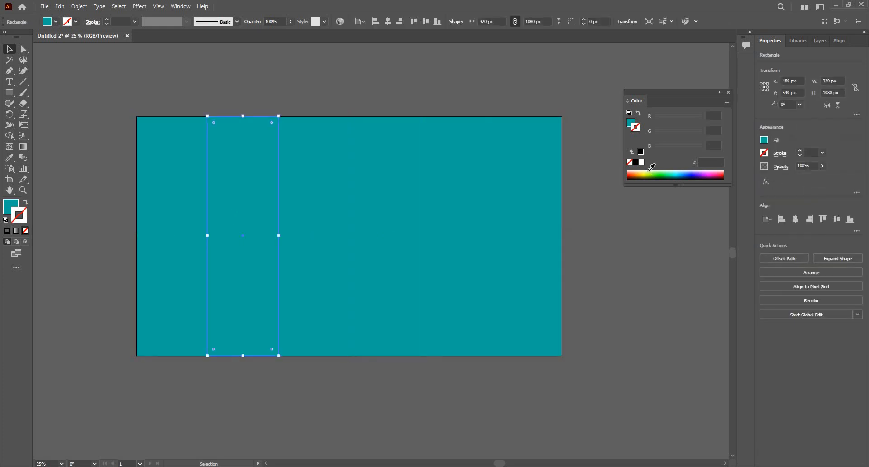
left_click(647, 174)
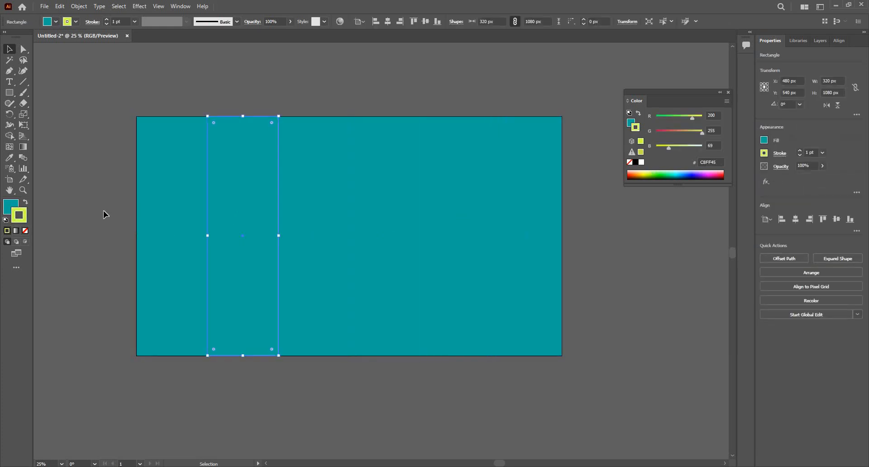
key("ctrl+z")
left_click(10, 211)
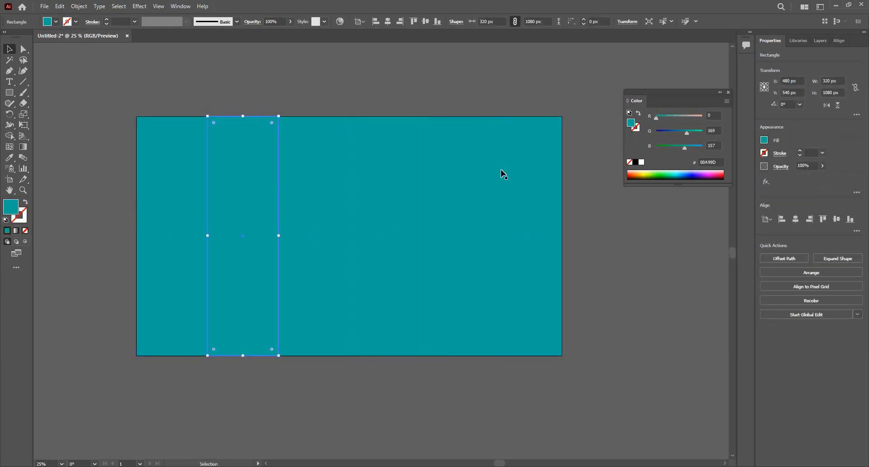
left_click(765, 141)
left_click(681, 193)
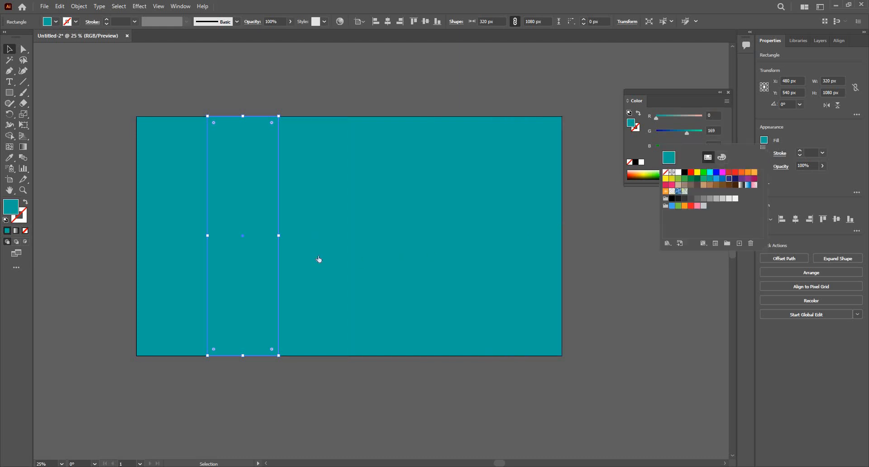
Fill the third rectangle with brown 736357 and the fourth with red ED1C24
left_click(287, 230)
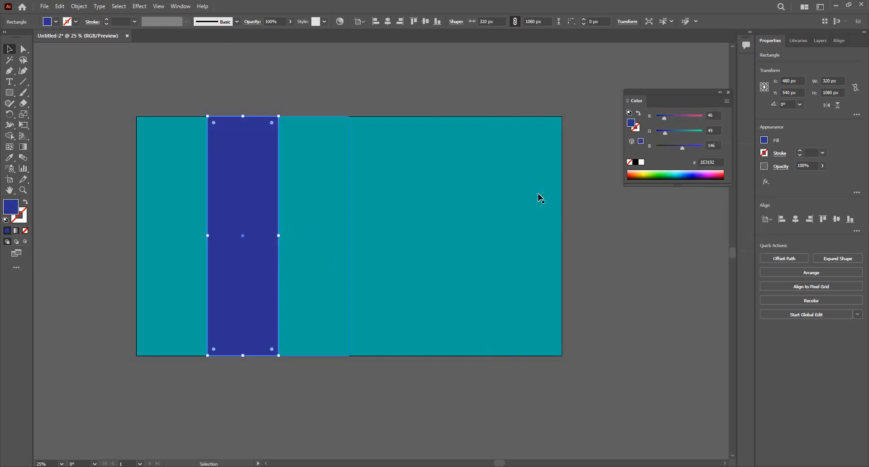
left_click(764, 141)
left_click(689, 189)
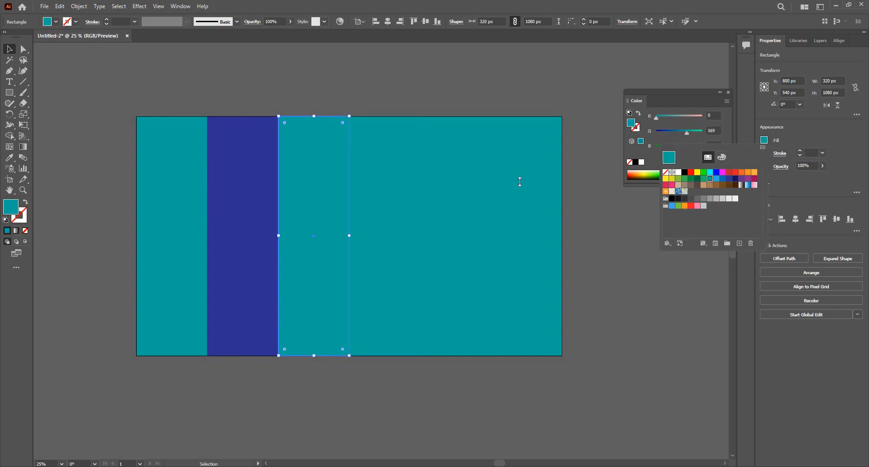
left_click(392, 218)
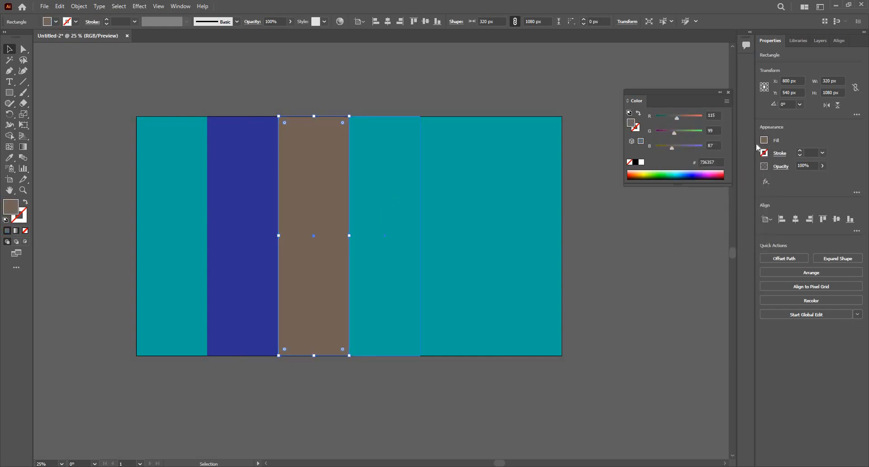
left_click(764, 141)
left_click(735, 173)
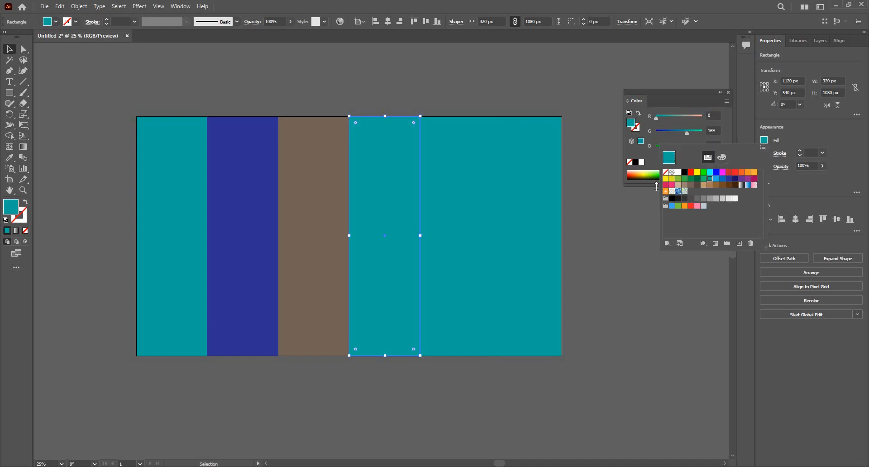
Fill the fifth rectangle with magenta 9E005D and the sixth with bright green, and close the floating color settings
left_click(468, 225)
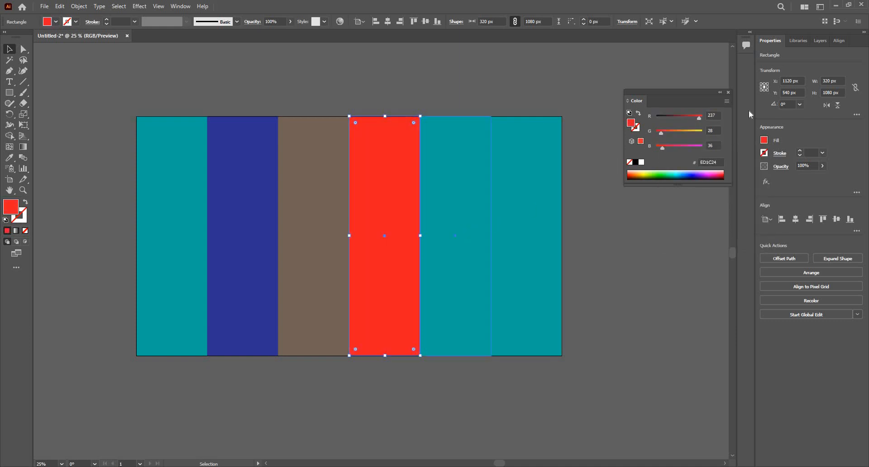
left_click(764, 141)
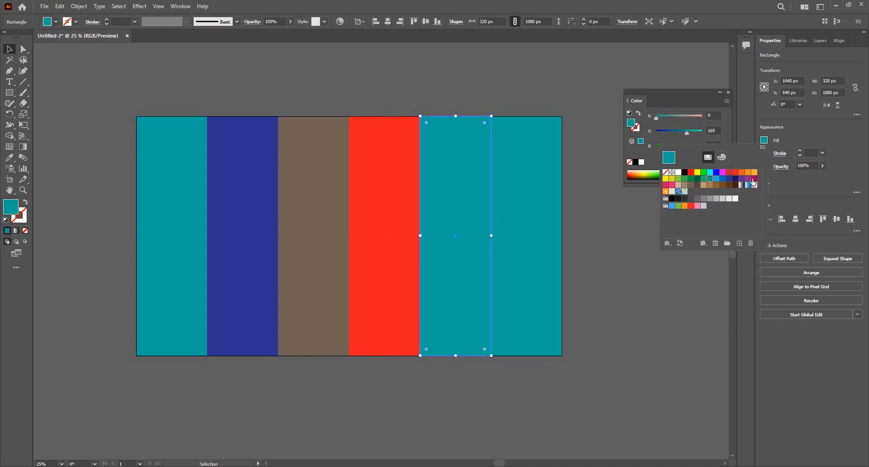
left_click(753, 178)
left_click(527, 192)
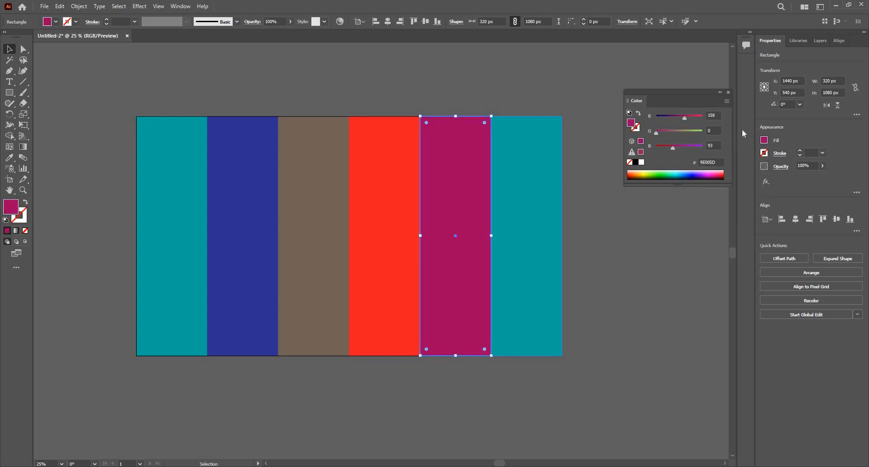
left_click(764, 140)
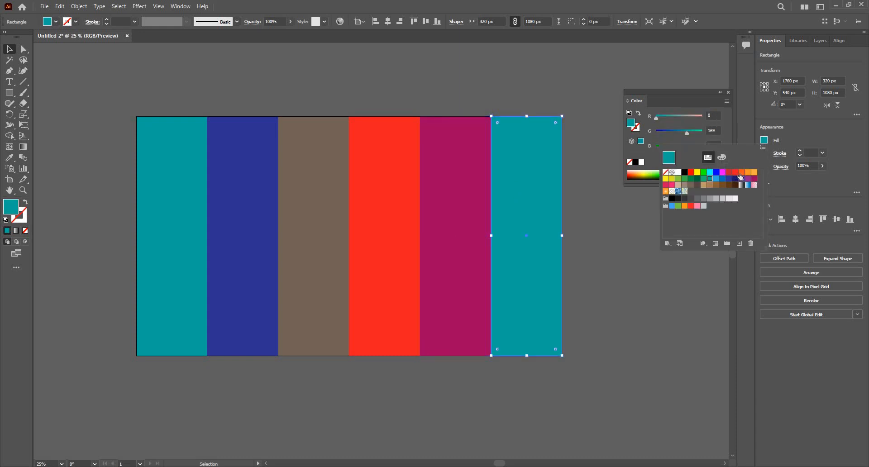
left_click(742, 174)
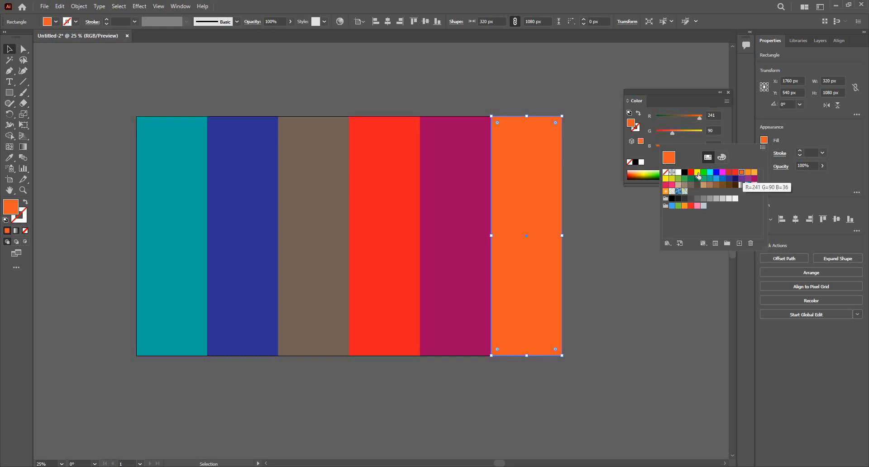
left_click(678, 174)
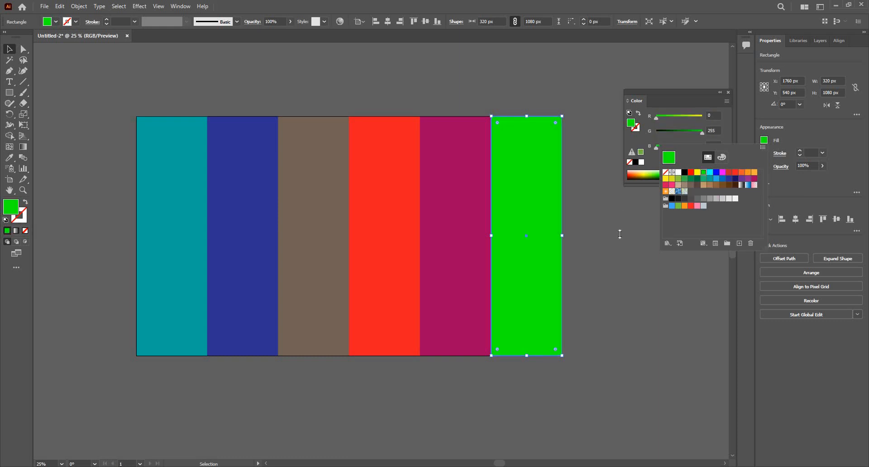
left_click(728, 92)
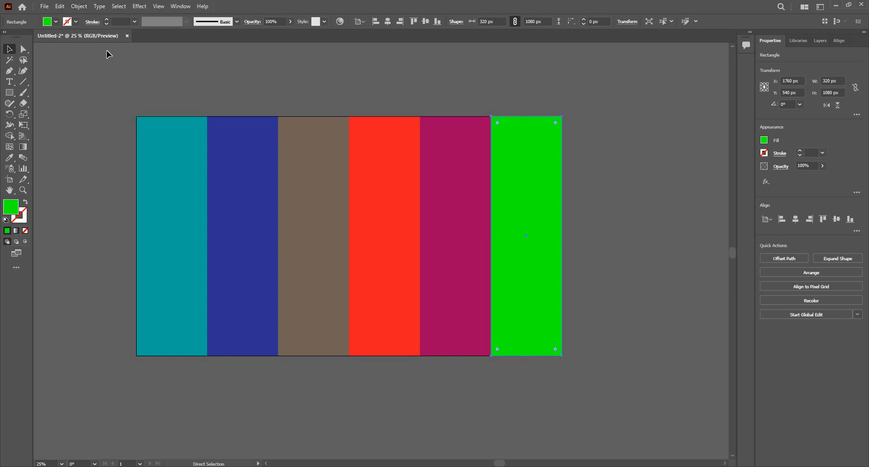
Fit the artboard in view, convert the document color mode to CMYK Color, and undo the conversion
key("ctrl+0")
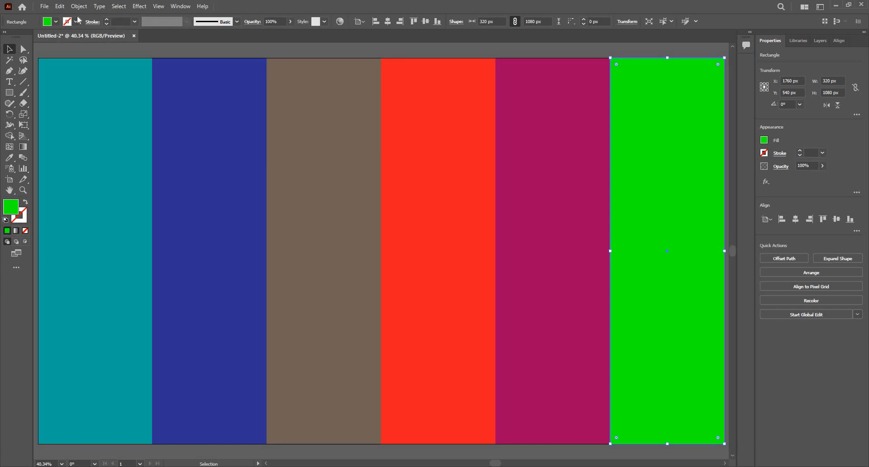
left_click(44, 6)
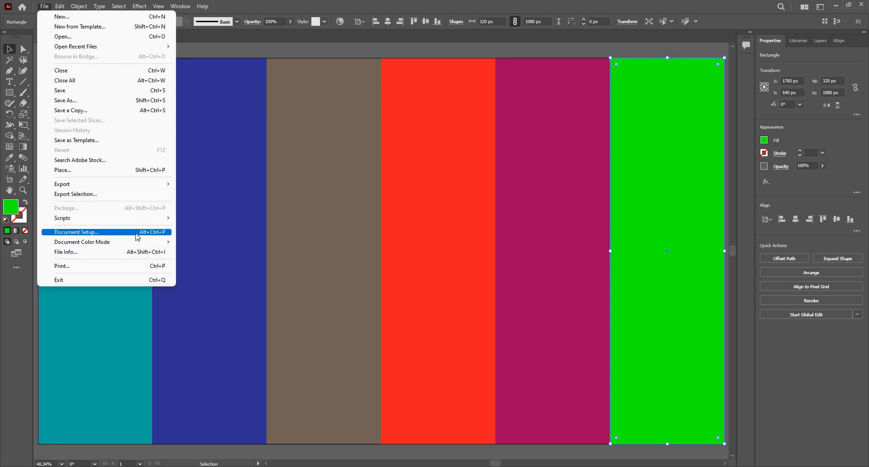
mouse_move(149, 242)
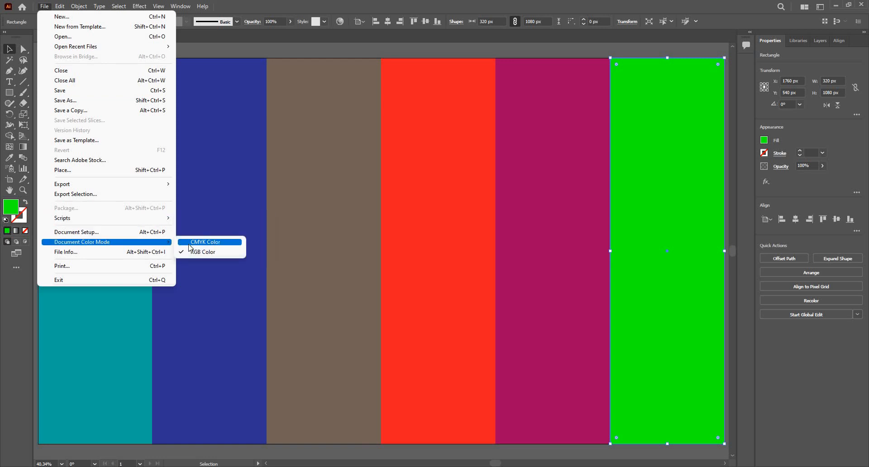
left_click(205, 242)
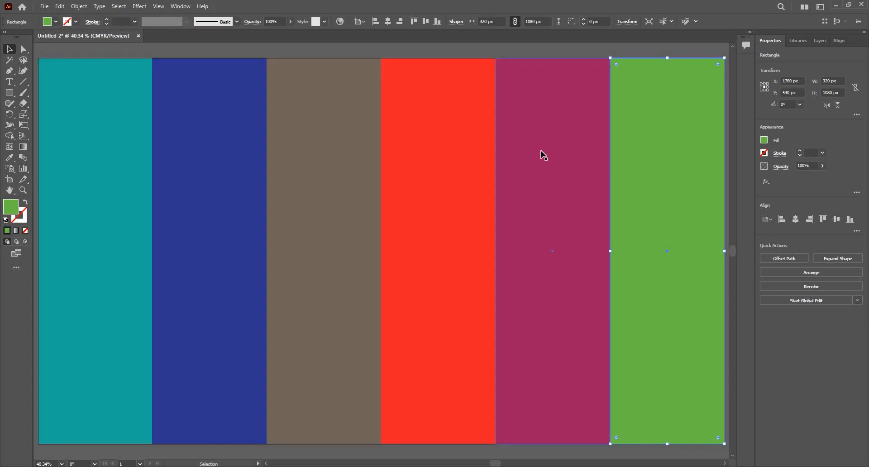
key("ctrl+z")
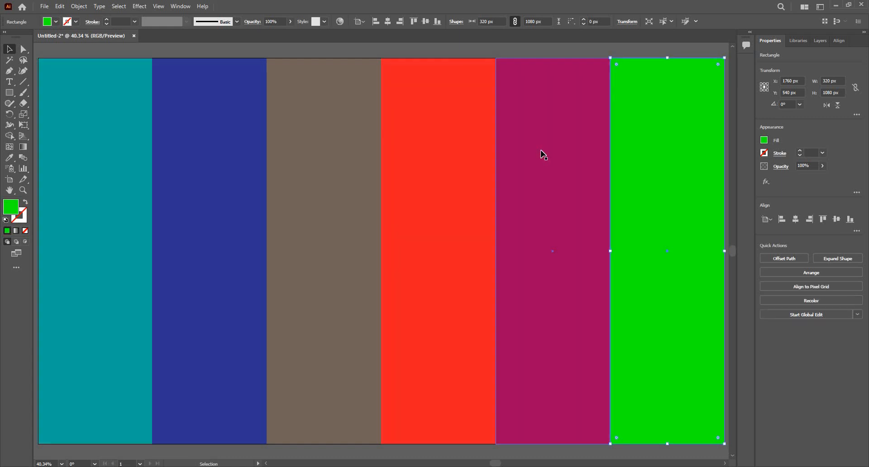